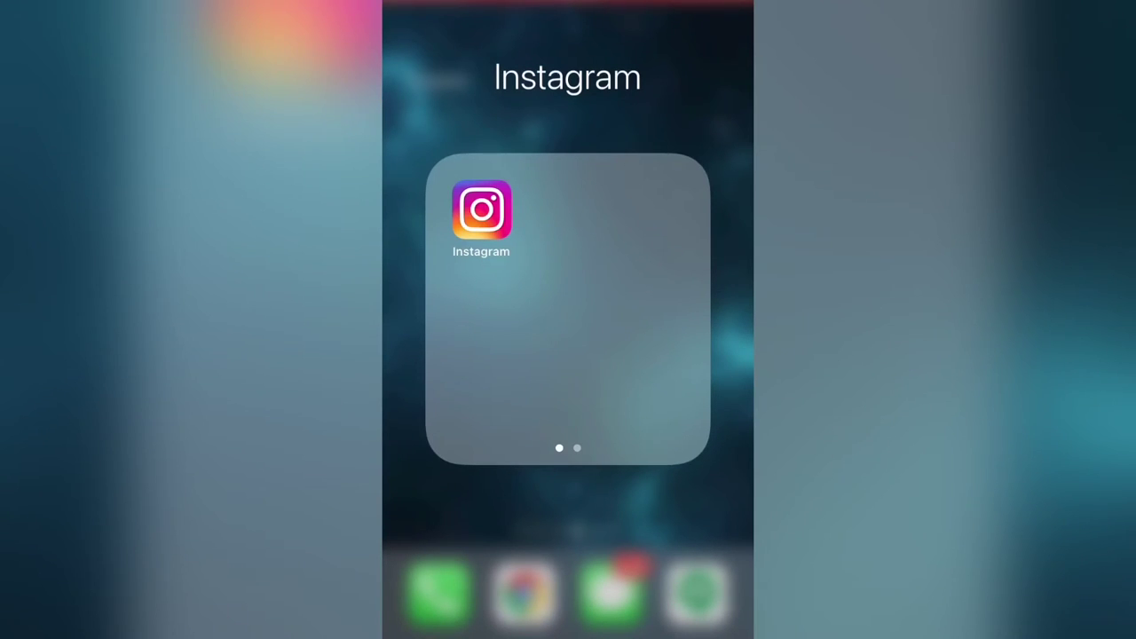
# - Launch Instagram and scroll Settings down to the login options and back to the top
pyautogui.click(481, 210)
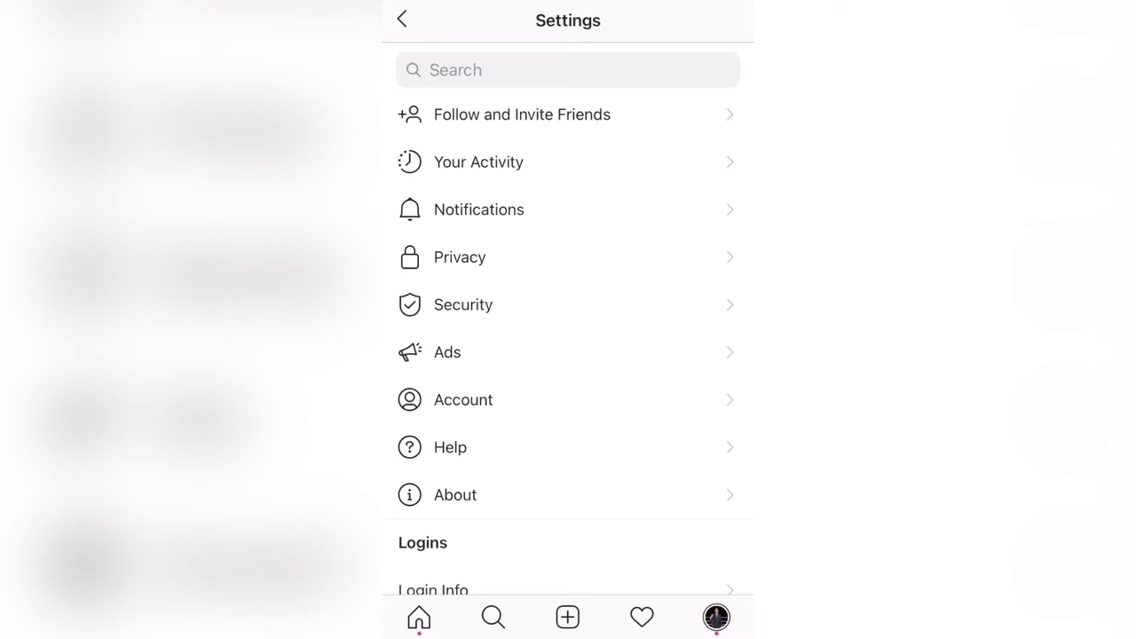
pyautogui.scroll(-3, 568, 355)
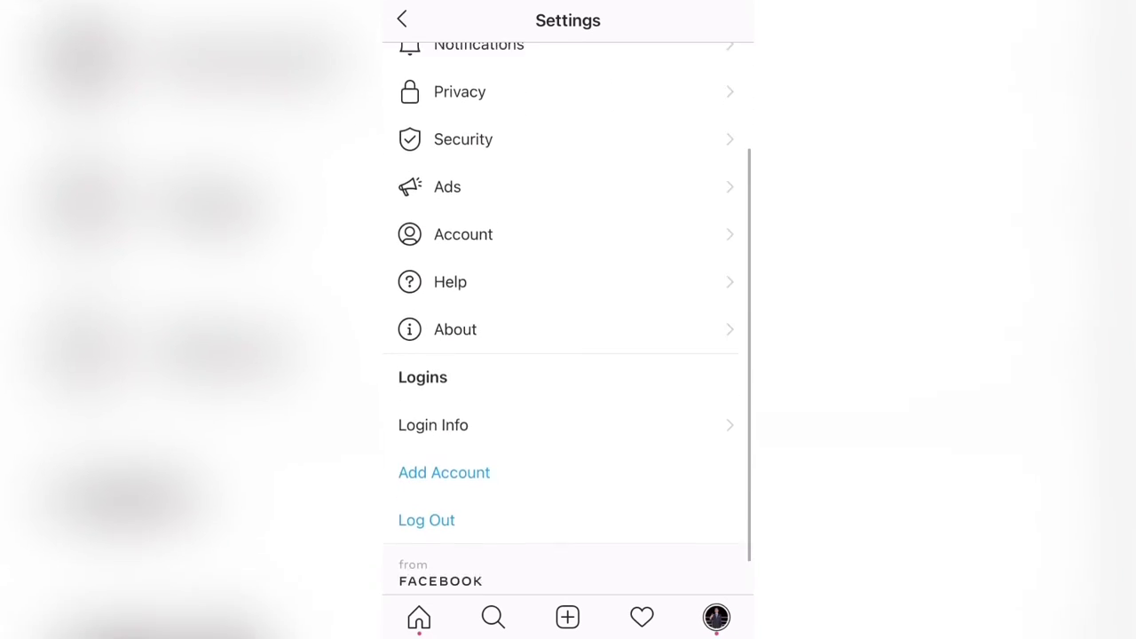
pyautogui.scroll(5, 569, 355)
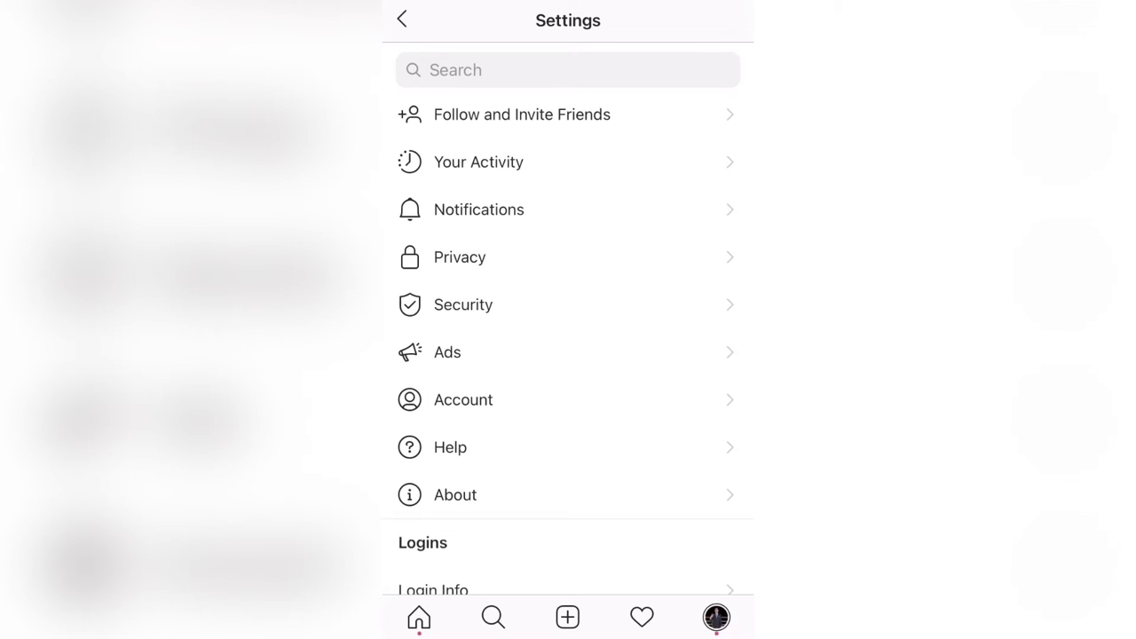
# - Pull down past the emoji trail at the top of Settings until the hidden App Icon page appears
pyautogui.scroll(5, 568, 320)
pyautogui.scroll(5, 569, 355)
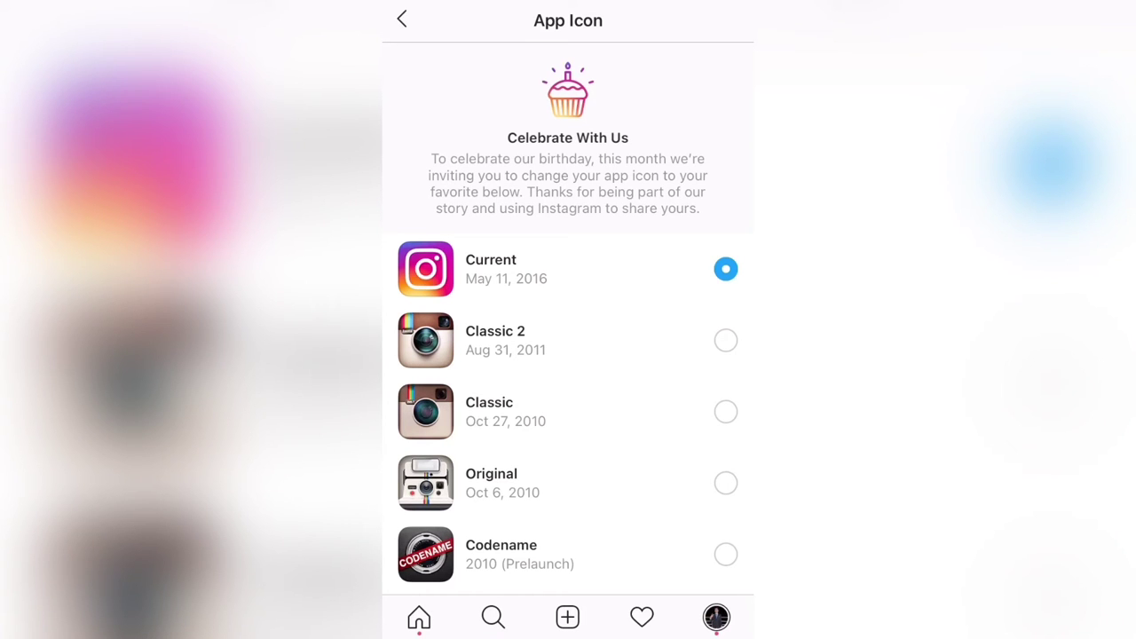
# - Select Classic 2 as the app icon and acknowledge the confirmation alert
pyautogui.scroll(-10, 568, 355)
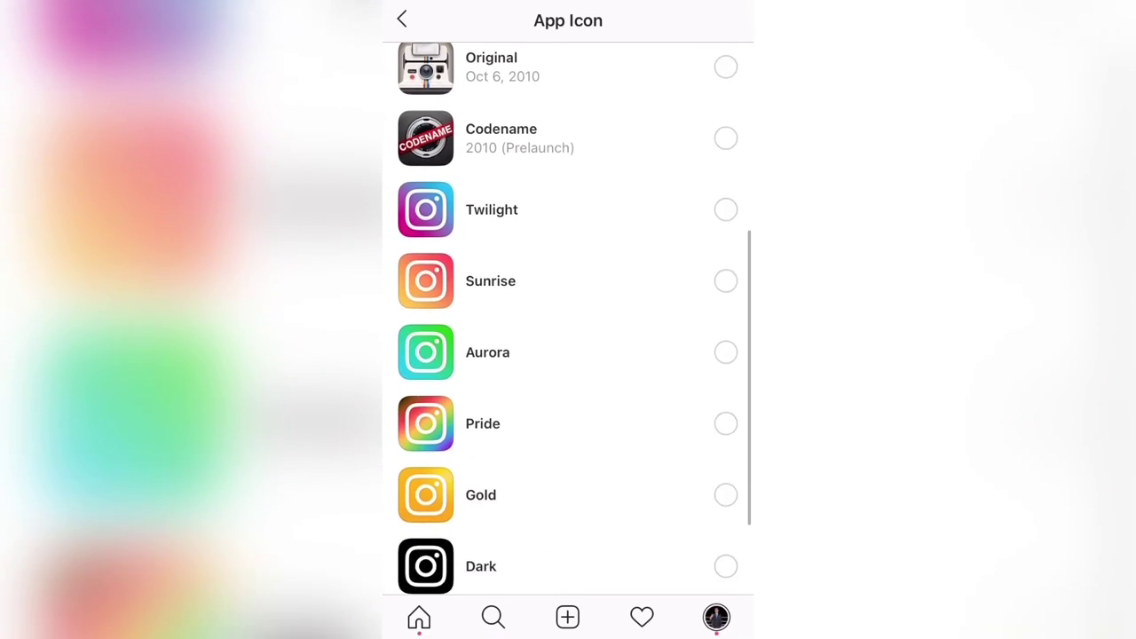
pyautogui.scroll(10, 568, 355)
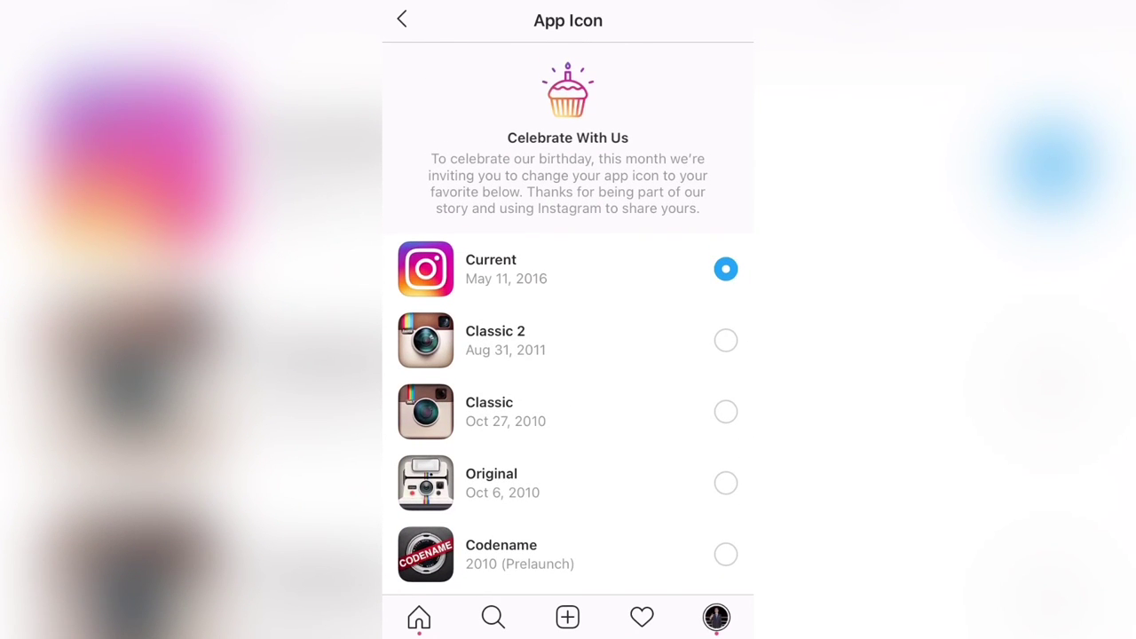
pyautogui.click(568, 340)
pyautogui.click(569, 368)
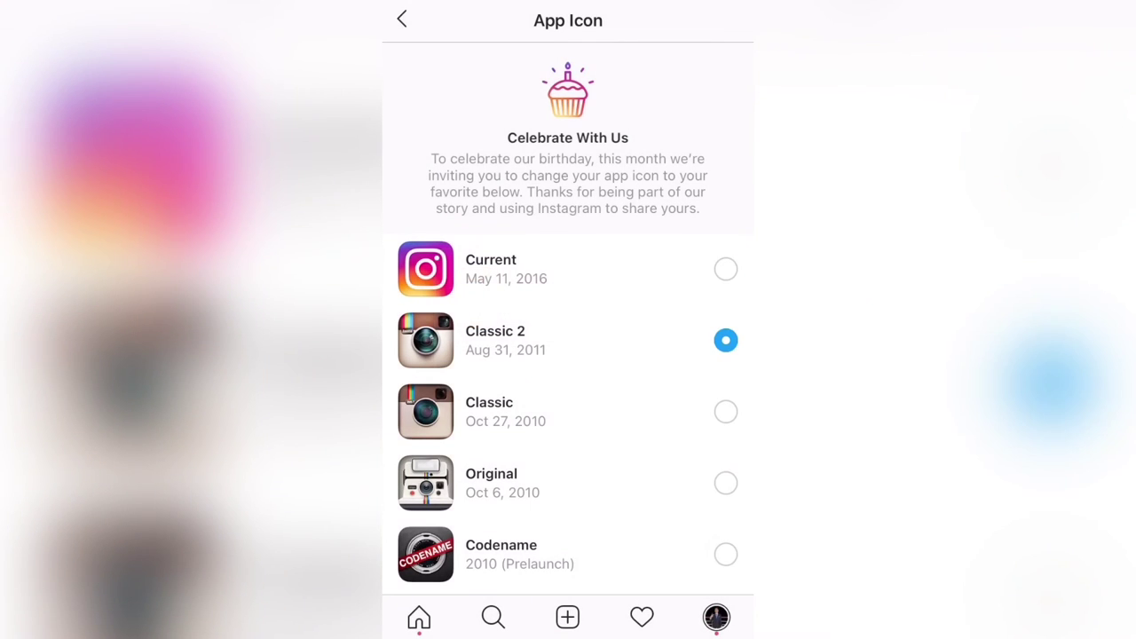
# - Browse the icon list down through the colored variants and back up
pyautogui.scroll(-10, 568, 355)
pyautogui.scroll(10, 568, 319)
pyautogui.scroll(-1, 568, 355)
pyautogui.scroll(-1, 568, 355)
pyautogui.scroll(-1, 568, 355)
pyautogui.scroll(-5, 568, 355)
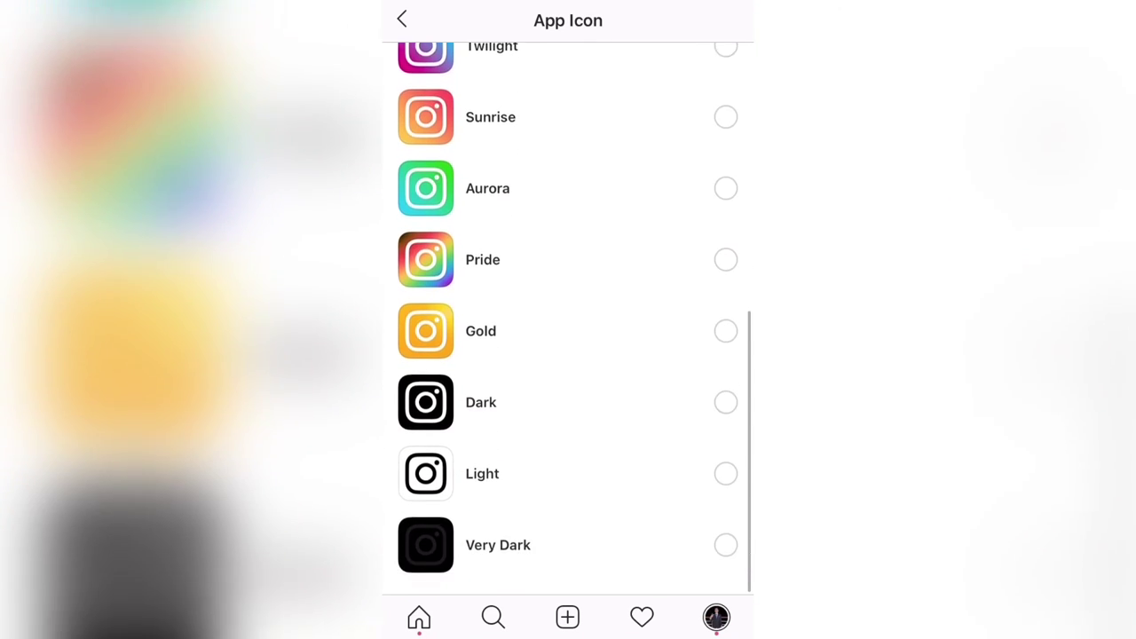
pyautogui.scroll(3, 568, 320)
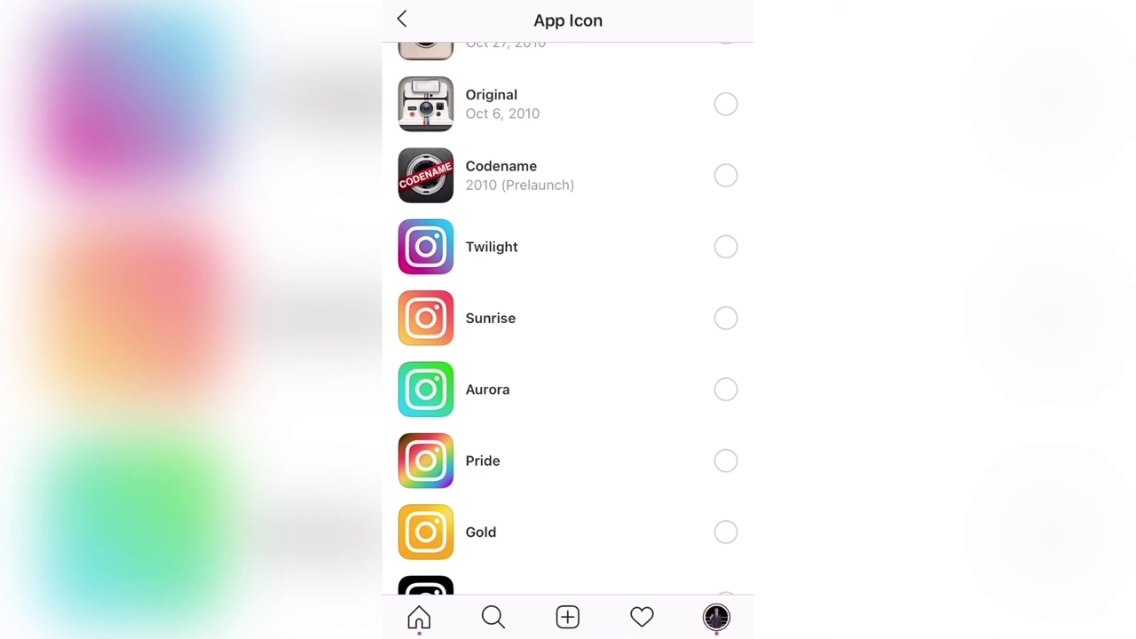
# - Choose the Sunrise icon and dismiss the icon-changed alert
pyautogui.click(569, 317)
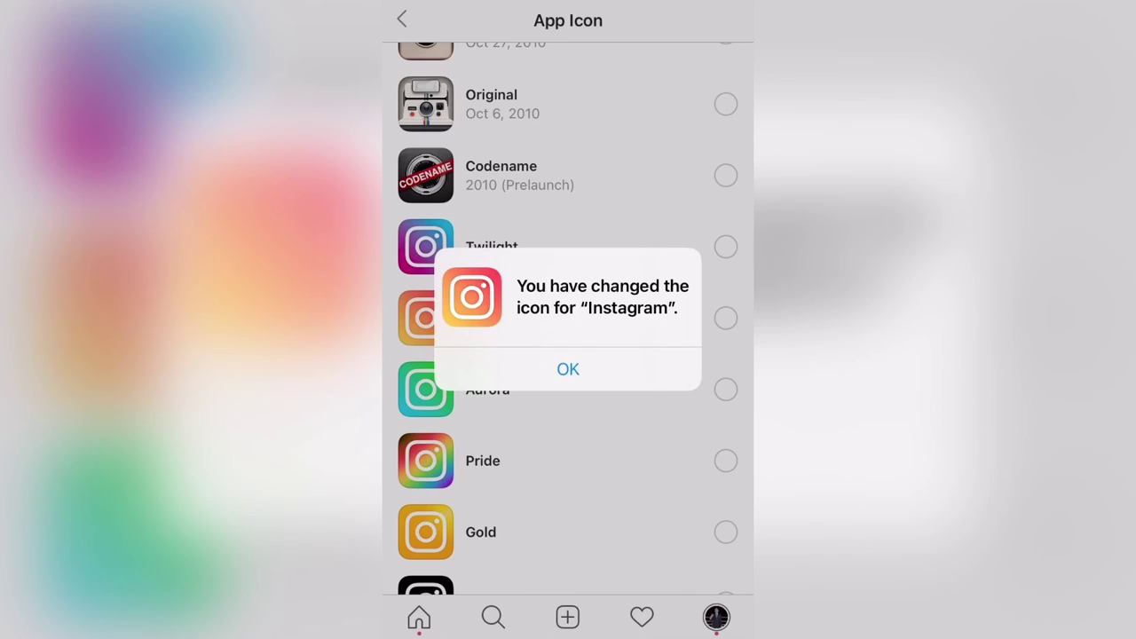
pyautogui.click(569, 369)
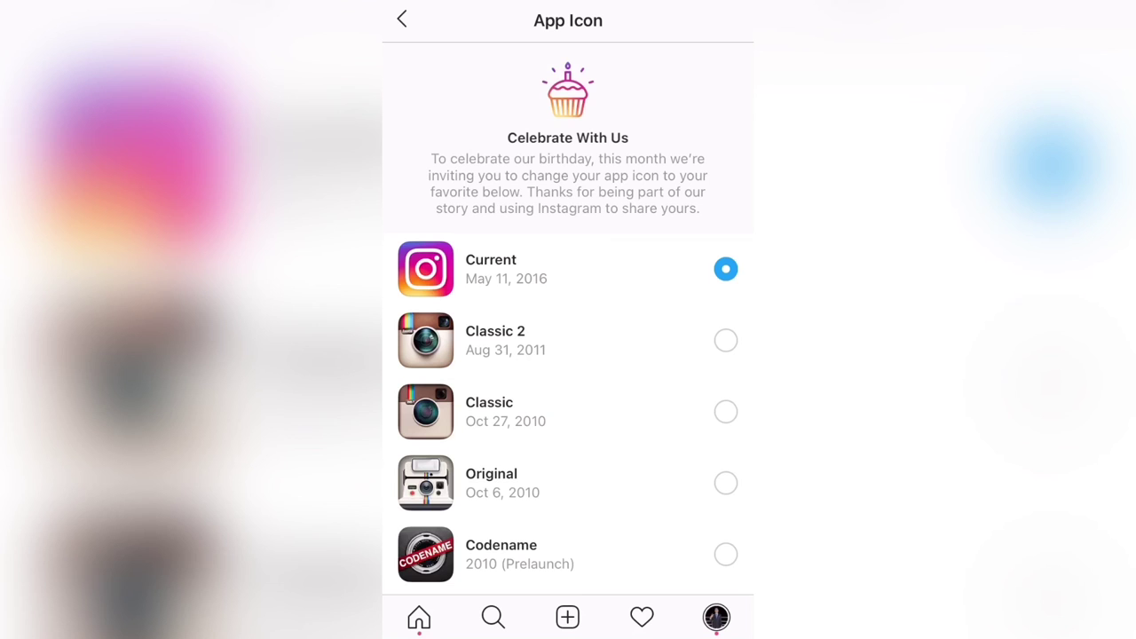
pyautogui.scroll(-10, 568, 355)
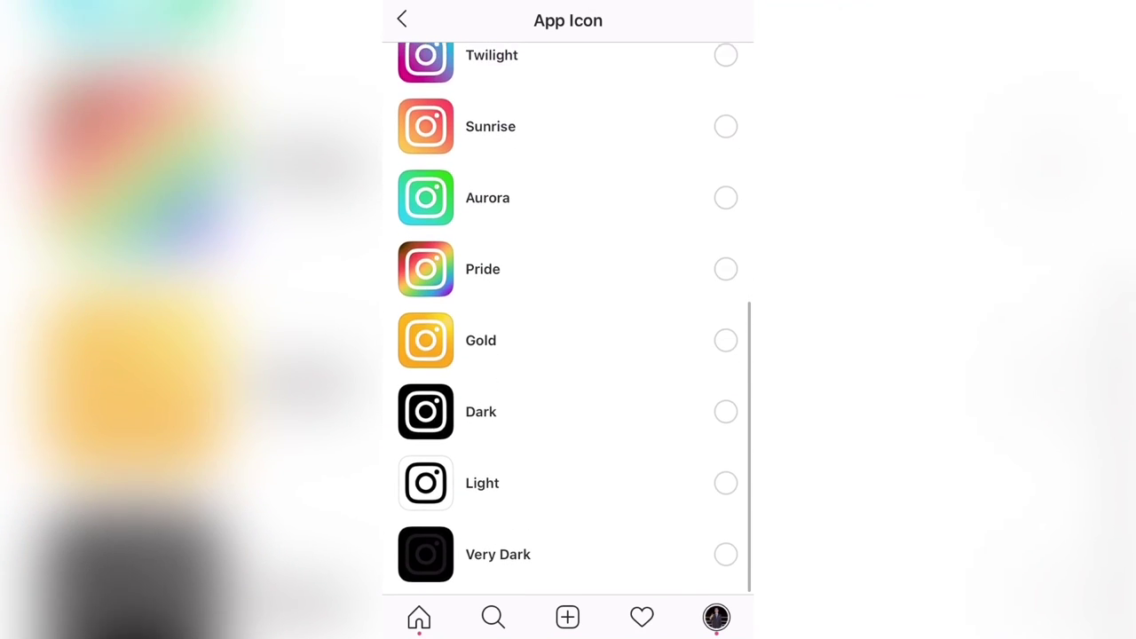
pyautogui.scroll(10, 568, 355)
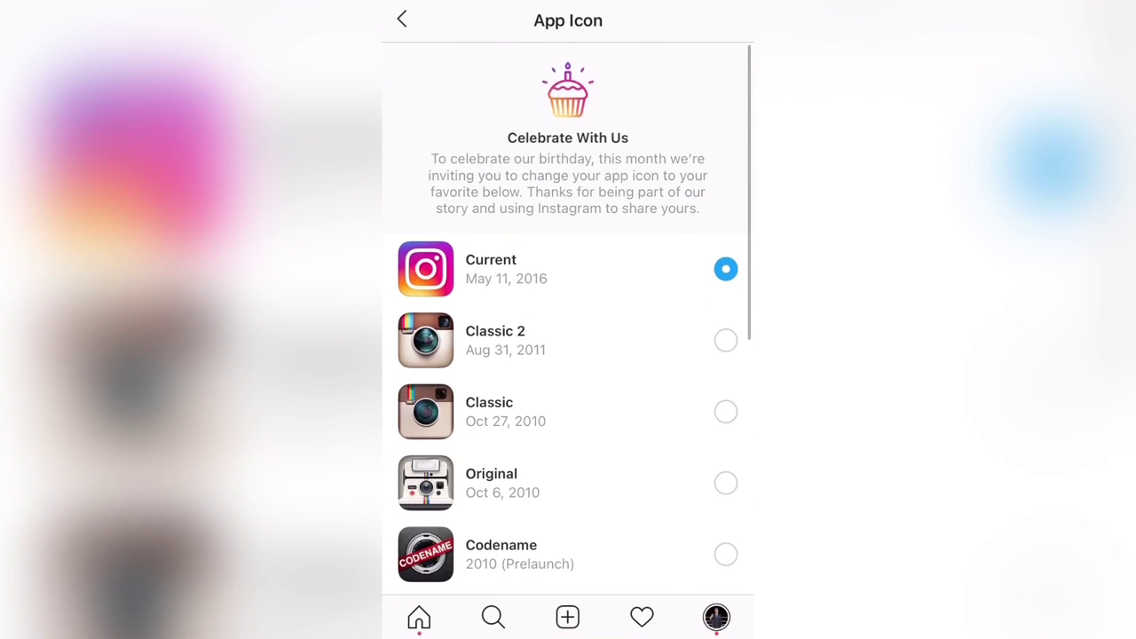